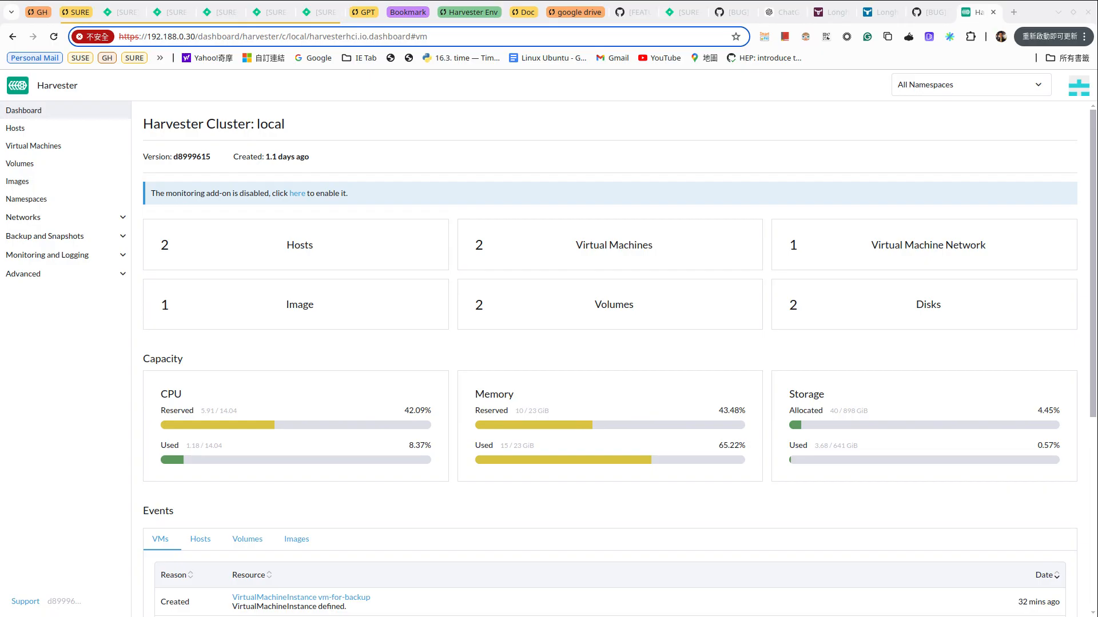
Step: Start a new virtual machine schedule of type Snapshot for vm-for-snapshot in the default namespace
click(44, 236)
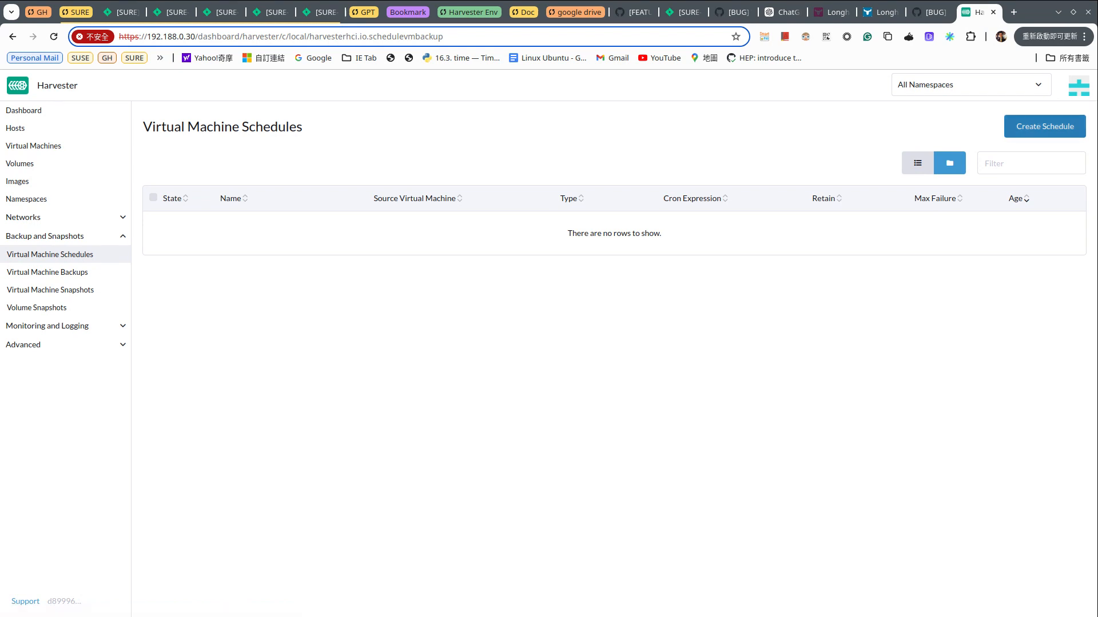
click(1044, 126)
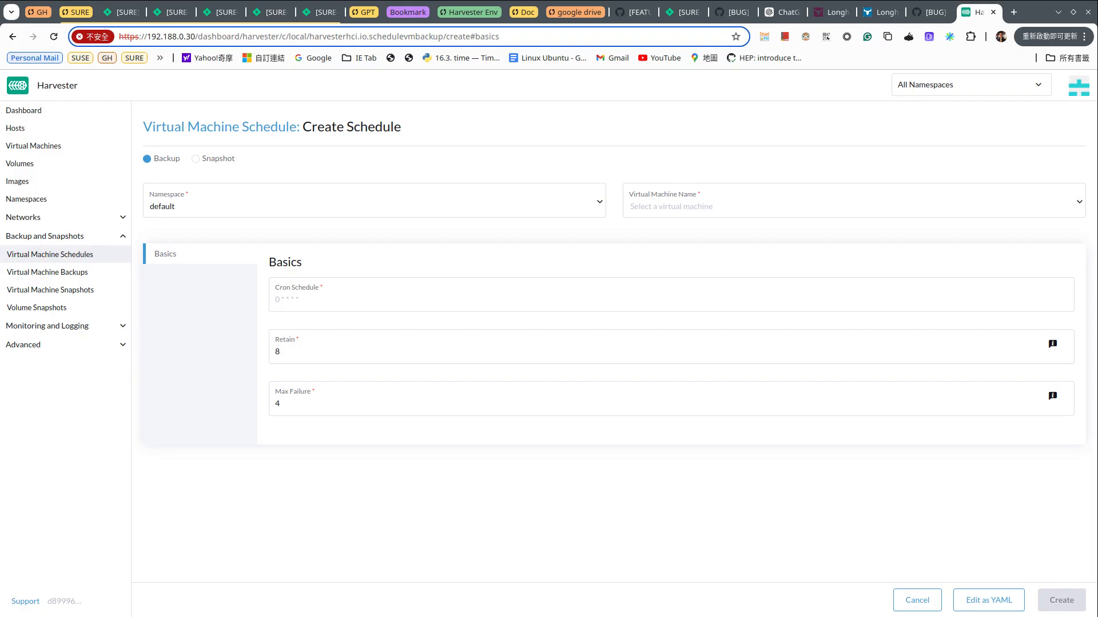
click(195, 159)
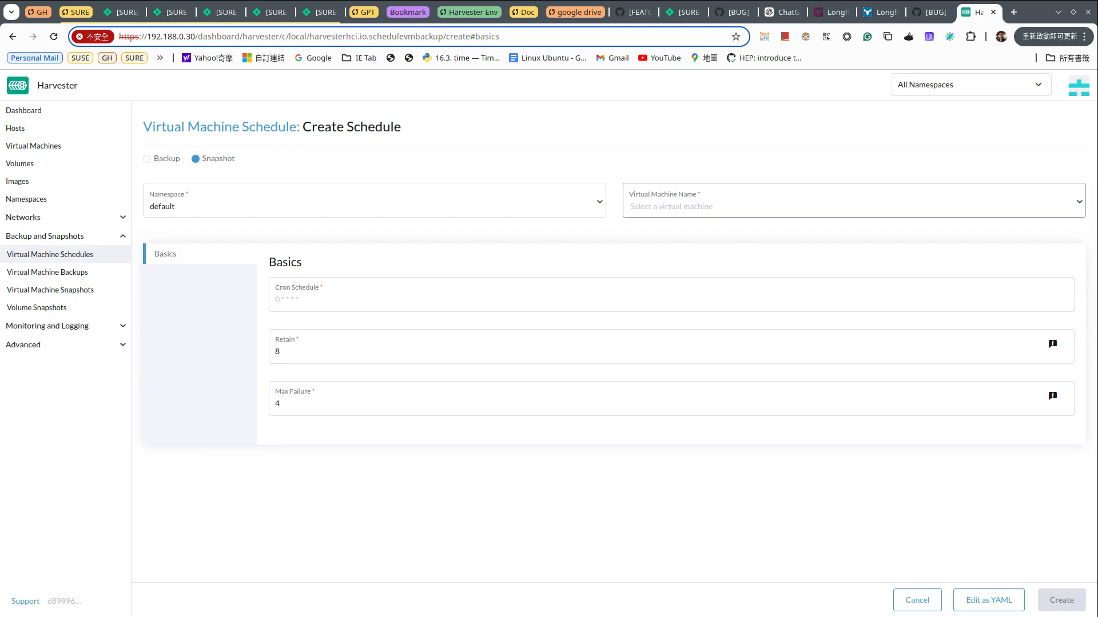
click(686, 205)
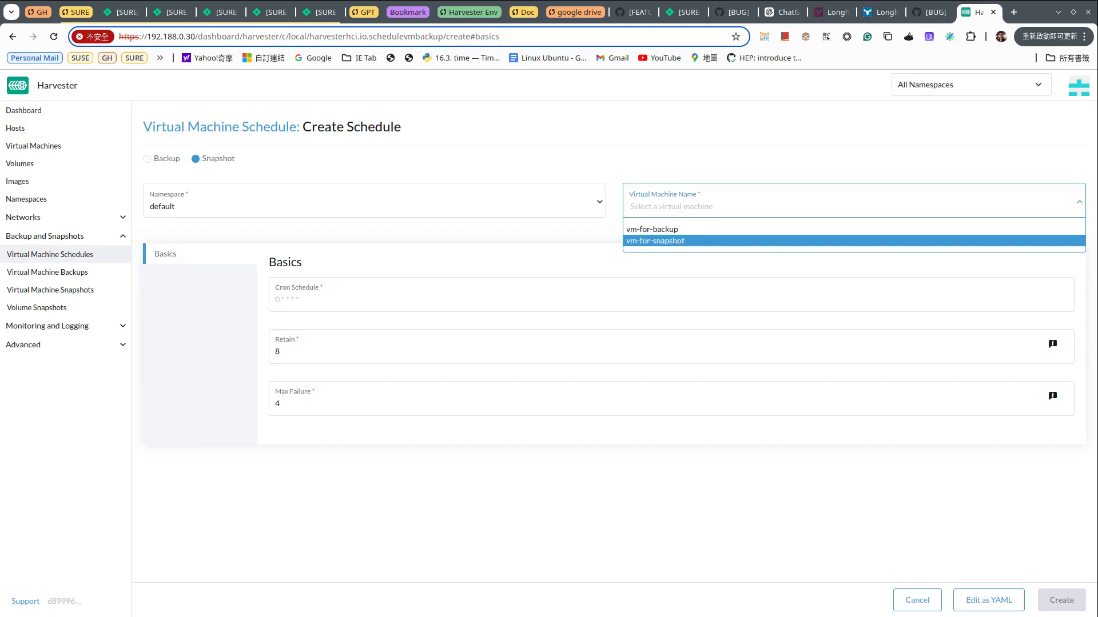
click(655, 241)
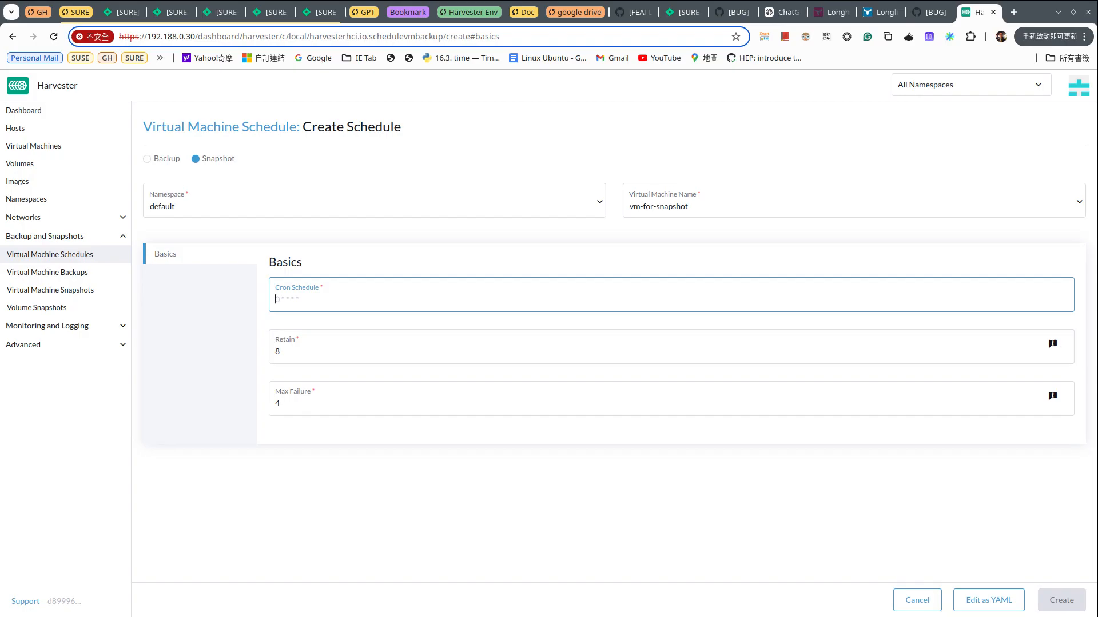
Step: Try to create the snapshot schedule with the cron expression * * * * *
text(* * *8)
key(BackSpace)
text(* *)
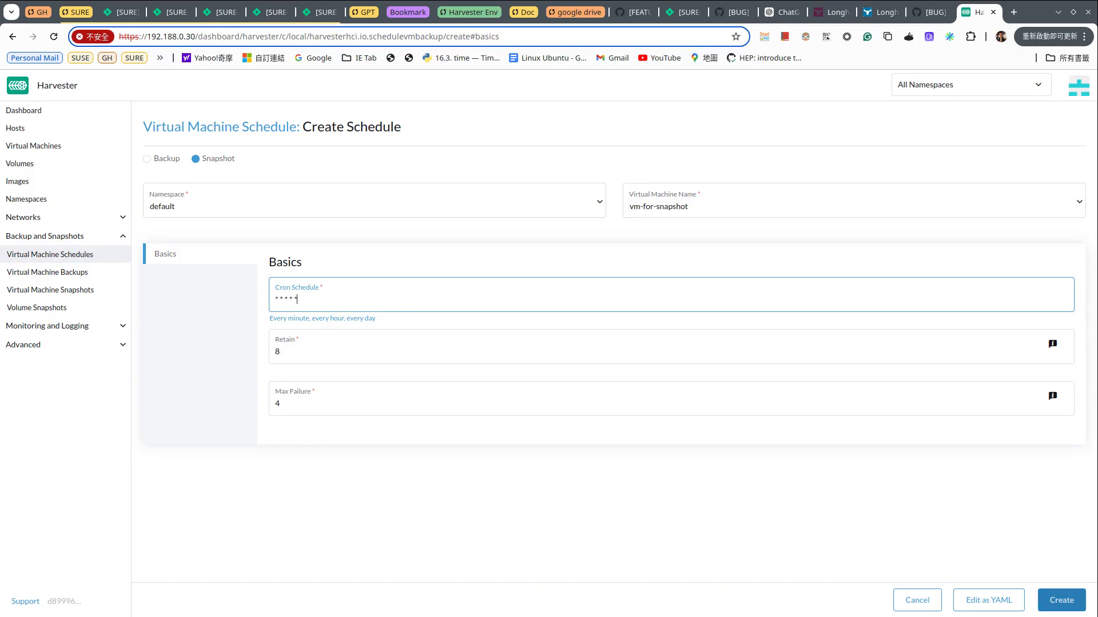
click(1061, 600)
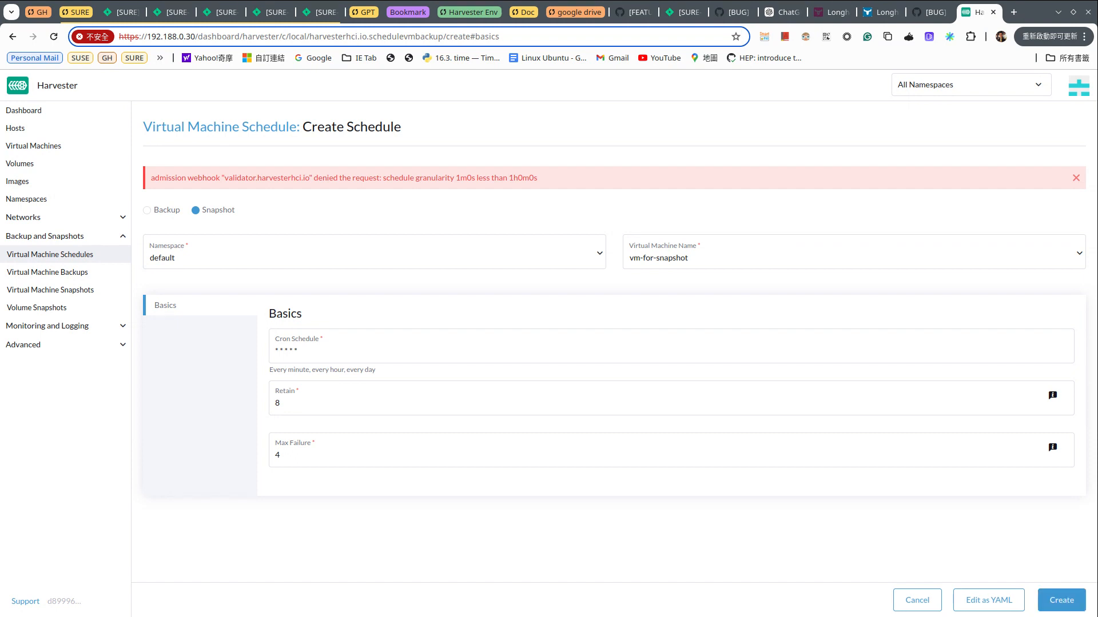
Step: Set the snapshot schedule's cron expression to 30 * * * * and create the schedule
click(400, 350)
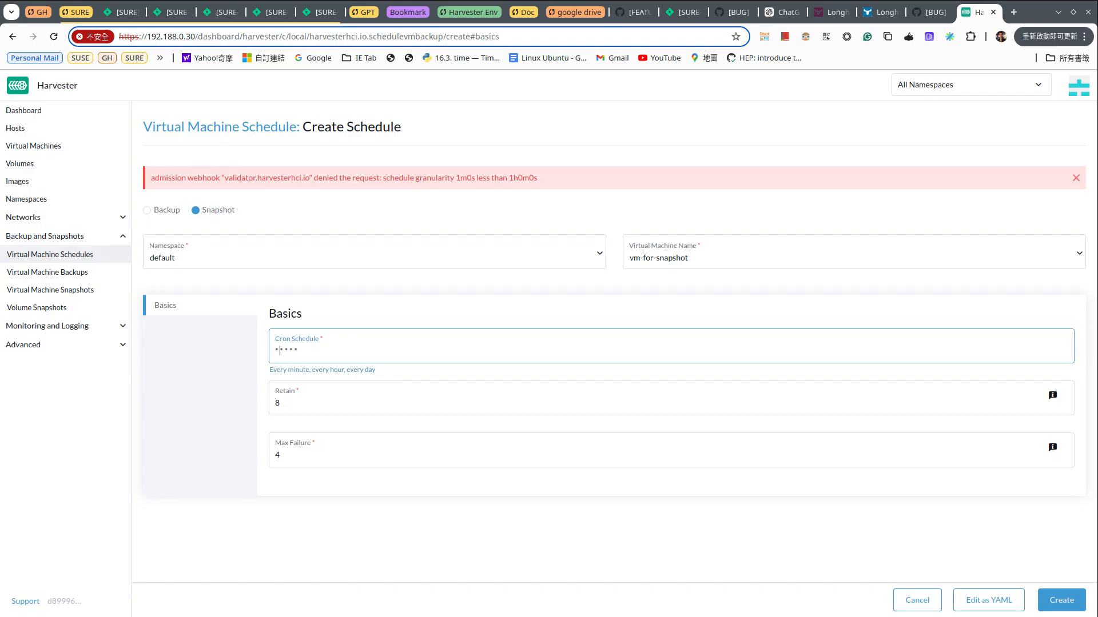
key(BackSpace)
text(2)
key(BackSpace)
text(30)
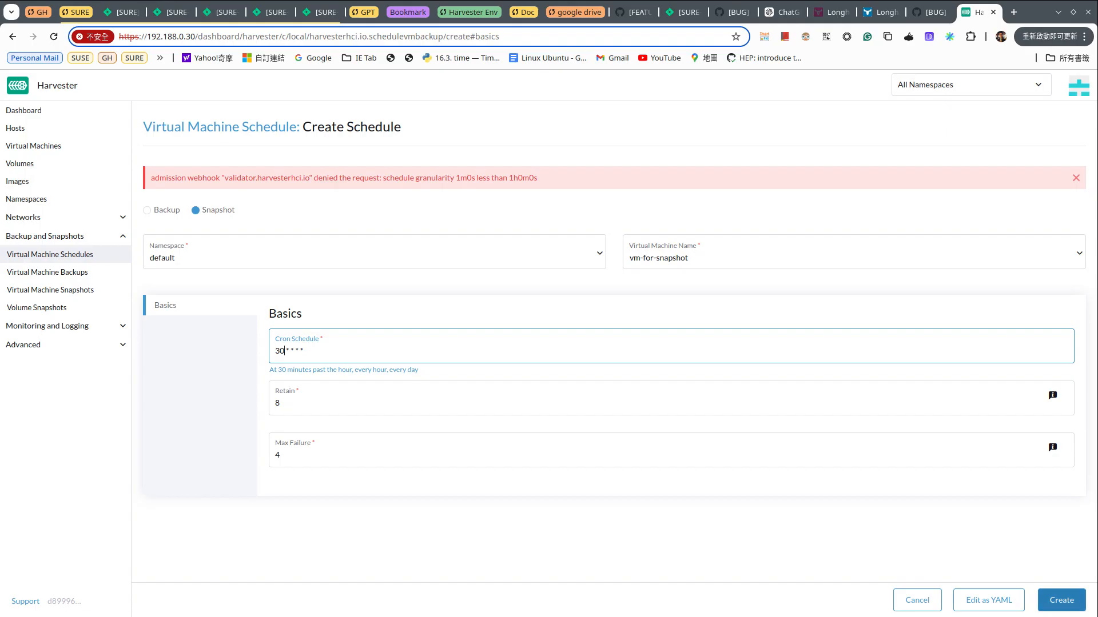
click(1061, 600)
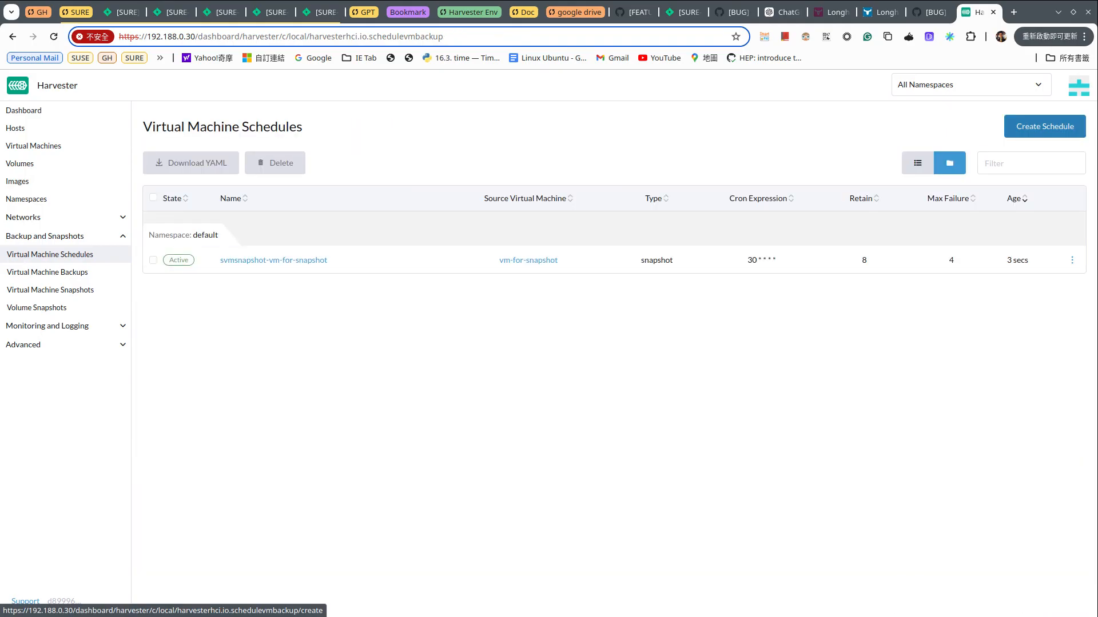
Step: Start a Backup schedule for vm-for-backup and try to create it with cron 30 * * * *, then with 35 * * * *
click(1045, 127)
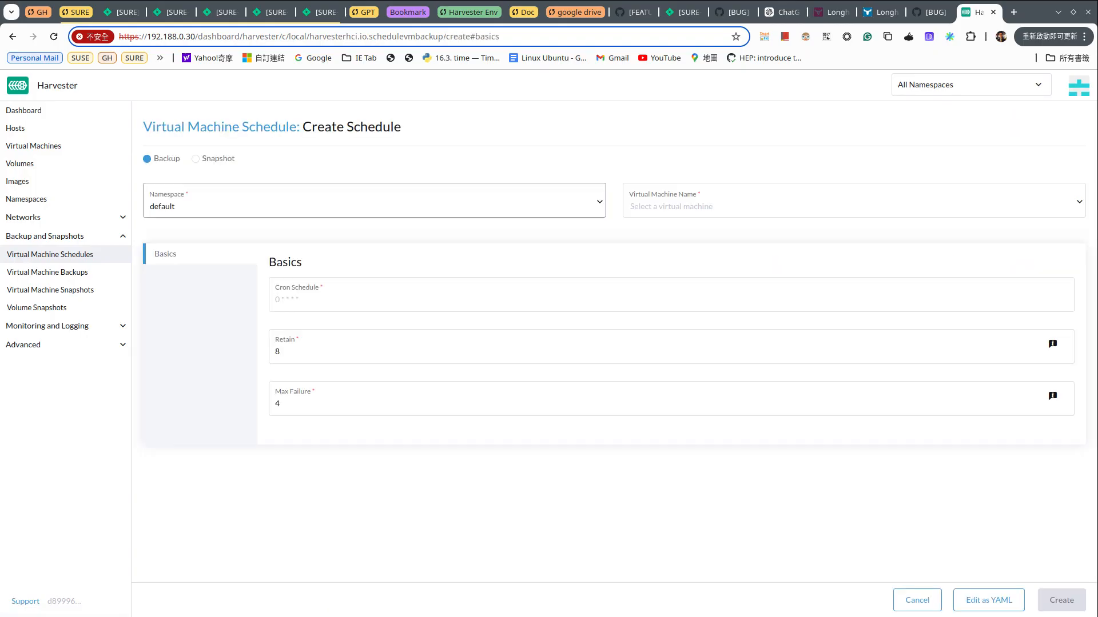
click(854, 201)
click(651, 229)
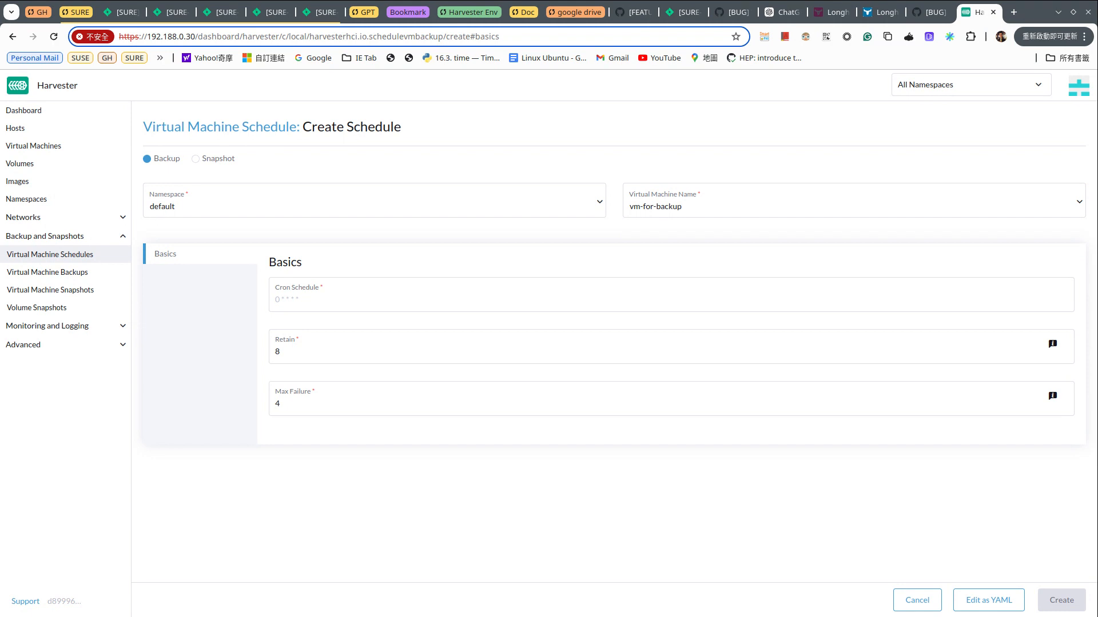
click(671, 300)
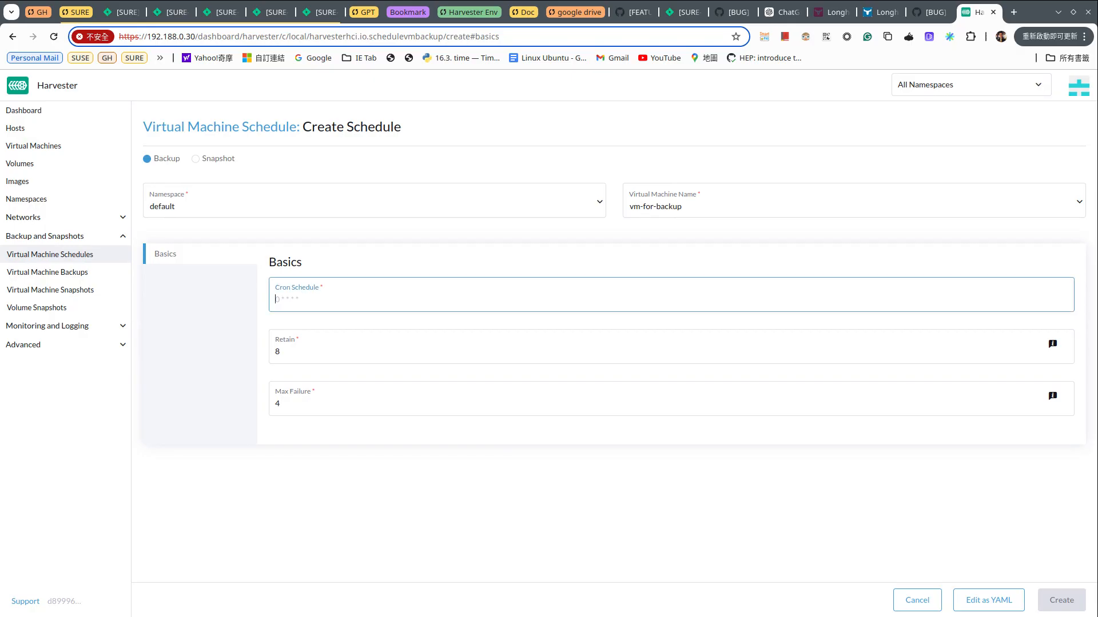
text(30 * * * *)
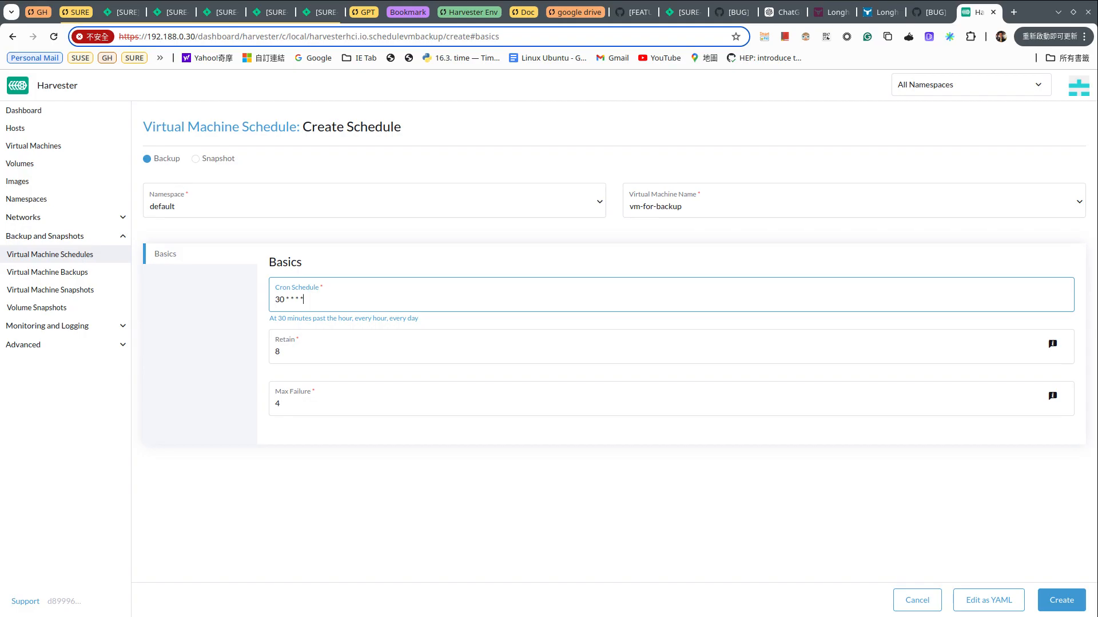
click(1061, 601)
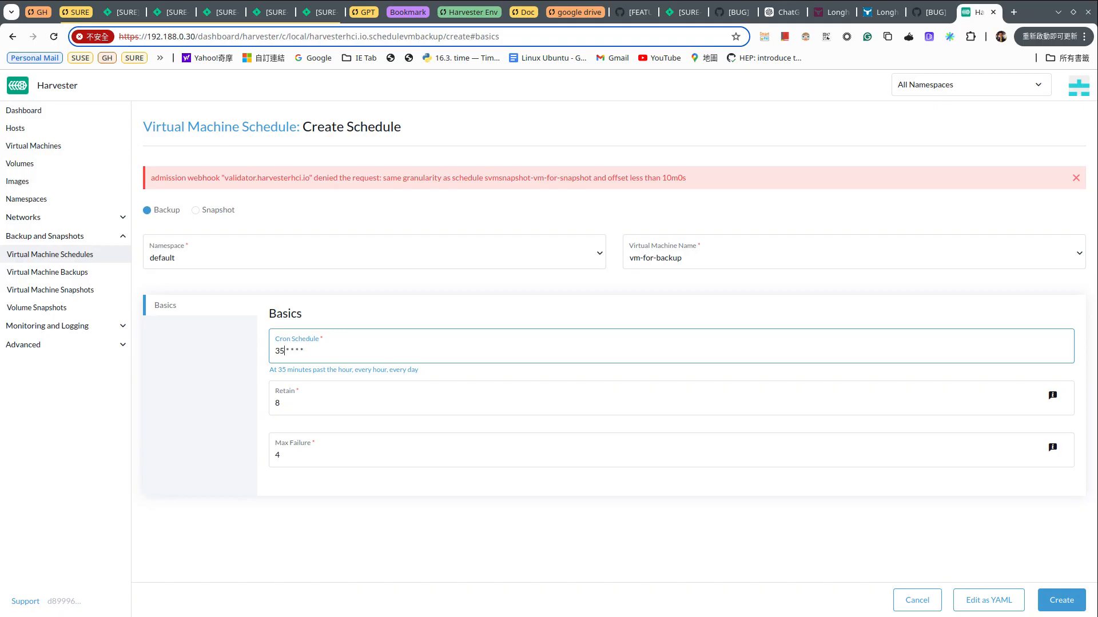
click(1061, 601)
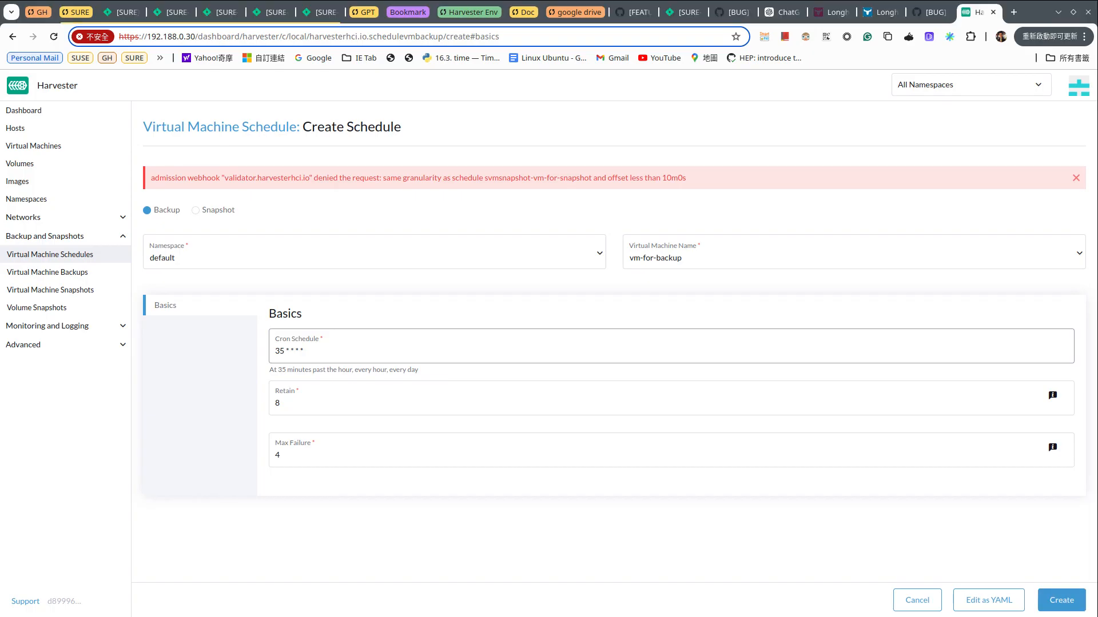
Step: Set the backup schedule's cron expression to 0 * * * * and create the schedule
key(BackSpace)
key(BackSpace)
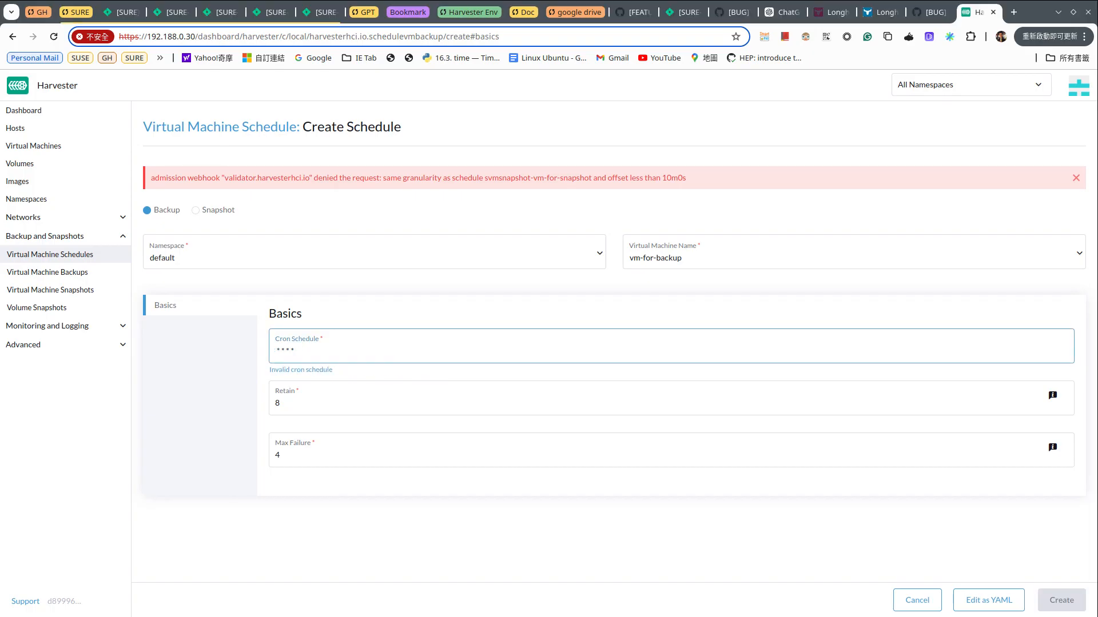
text(0)
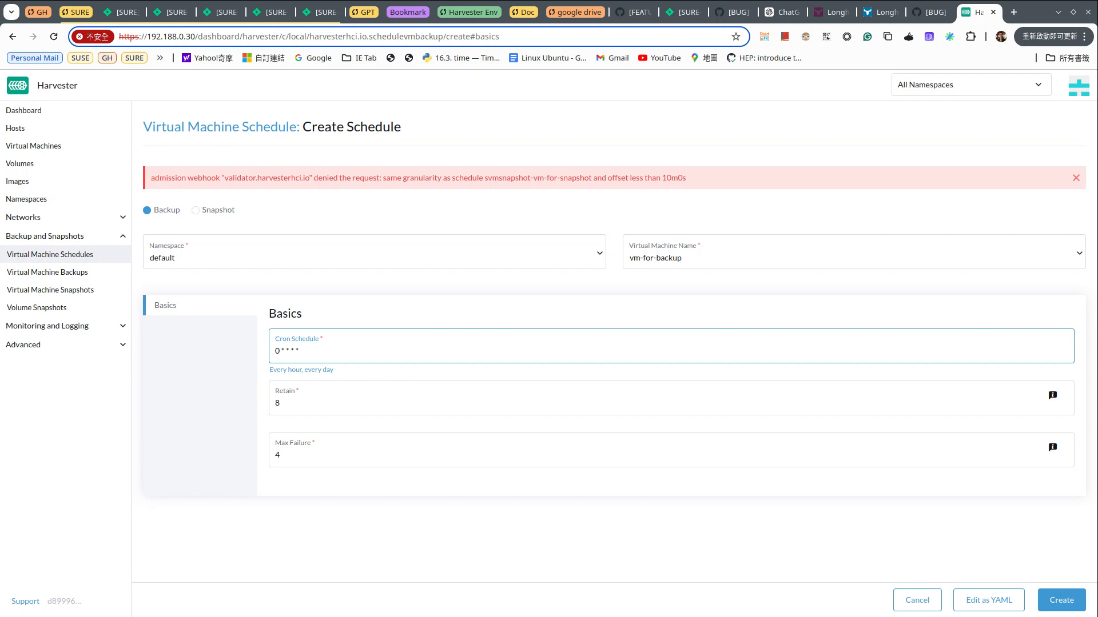
click(1061, 600)
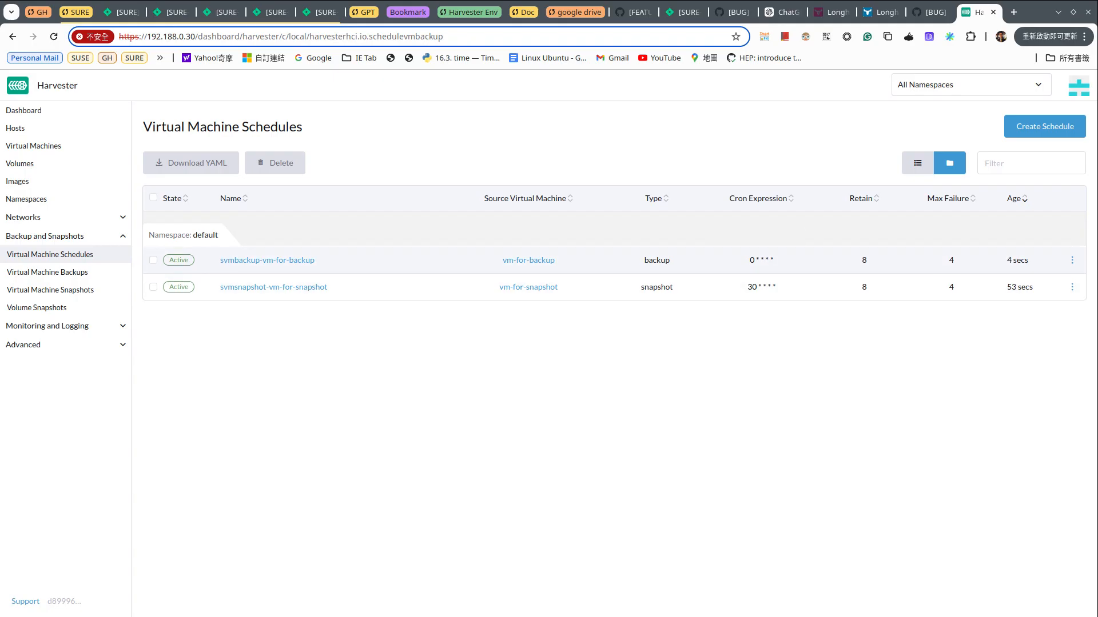
Step: Open the svmbackup-vm-for-backup schedule's list of backups and view the details of the scheduled backup
mouse_move(761, 287)
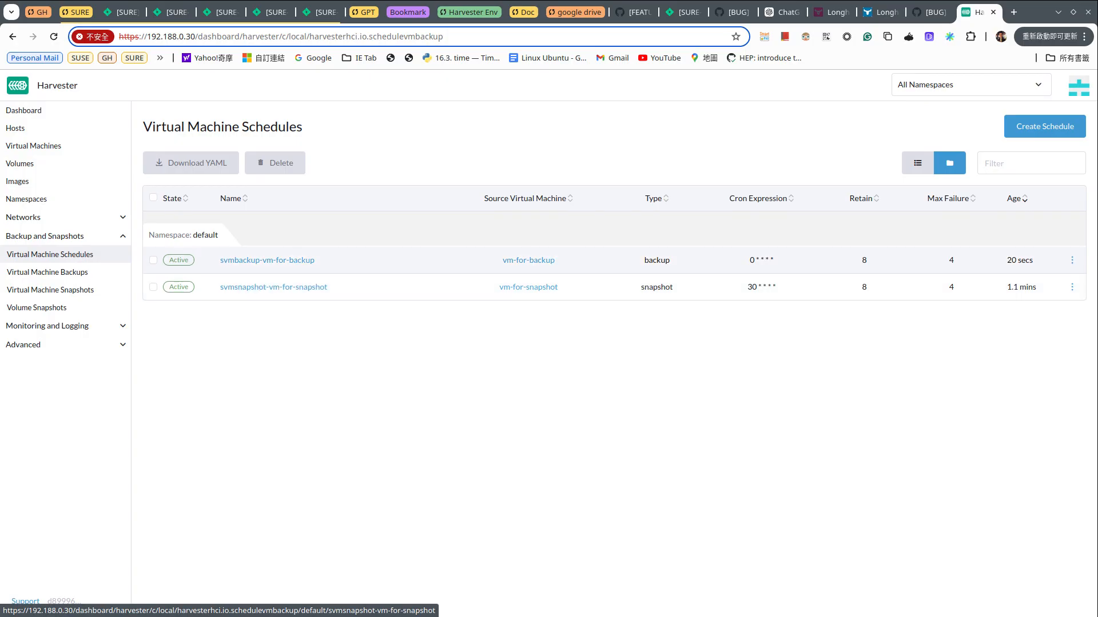
click(267, 260)
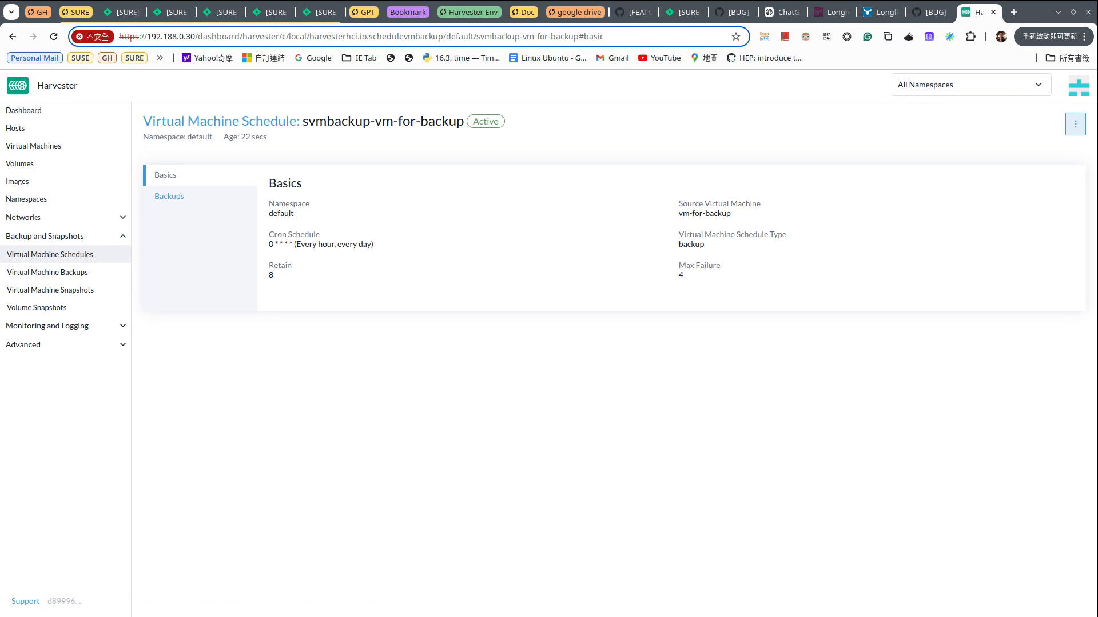
click(168, 197)
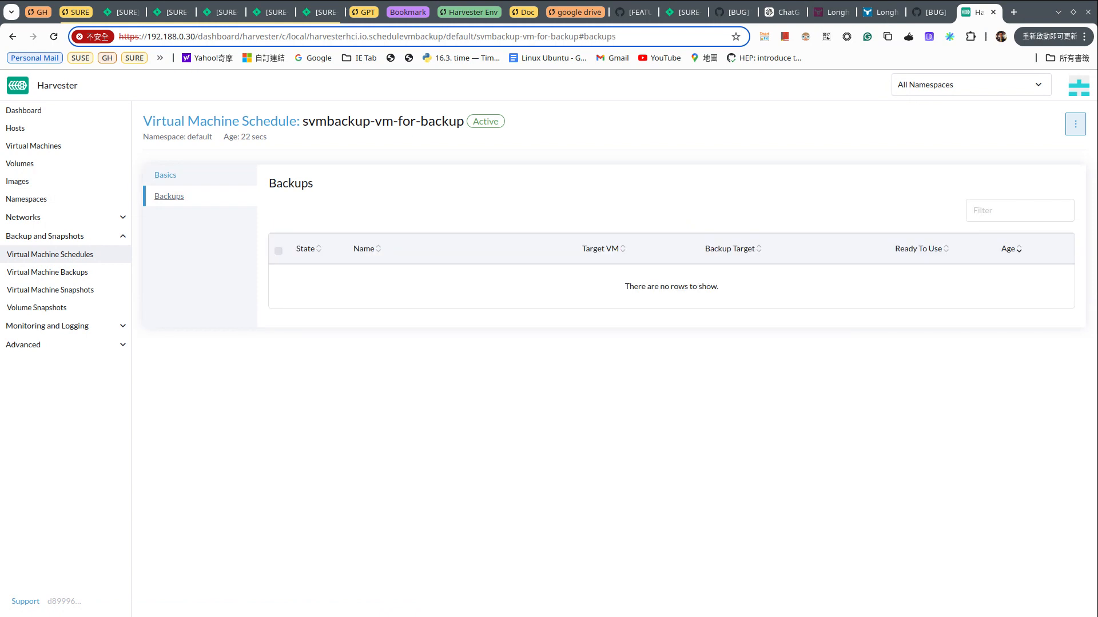
key(alt+Tab)
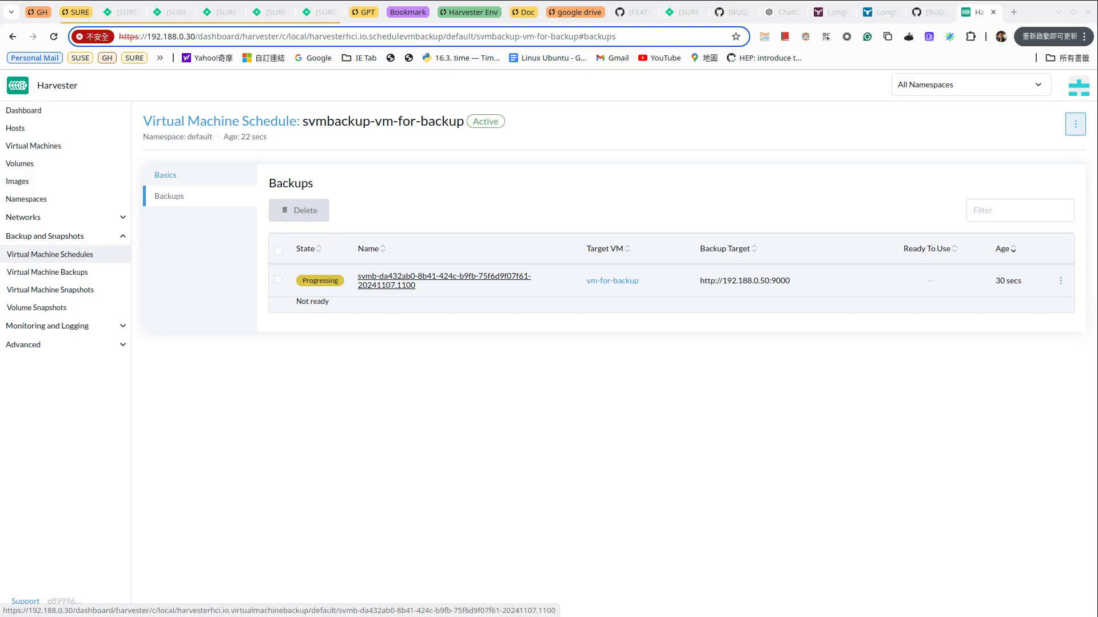
click(412, 277)
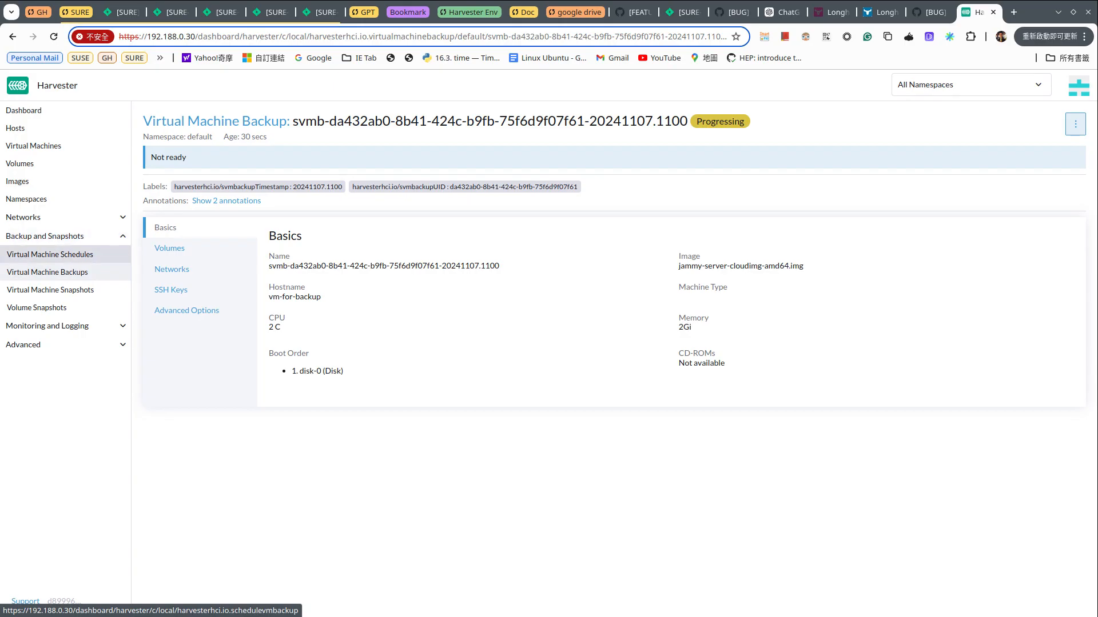
Step: Return to the svmbackup-vm-for-backup schedule's backups and check the state and available actions of the scheduled backup
click(50, 254)
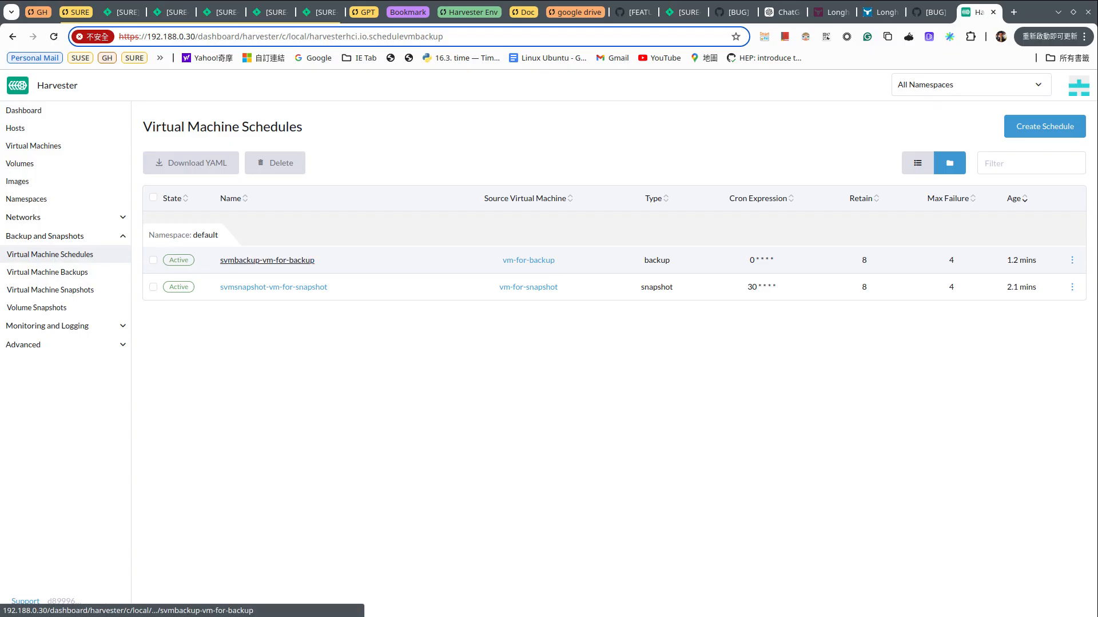
click(267, 260)
click(169, 196)
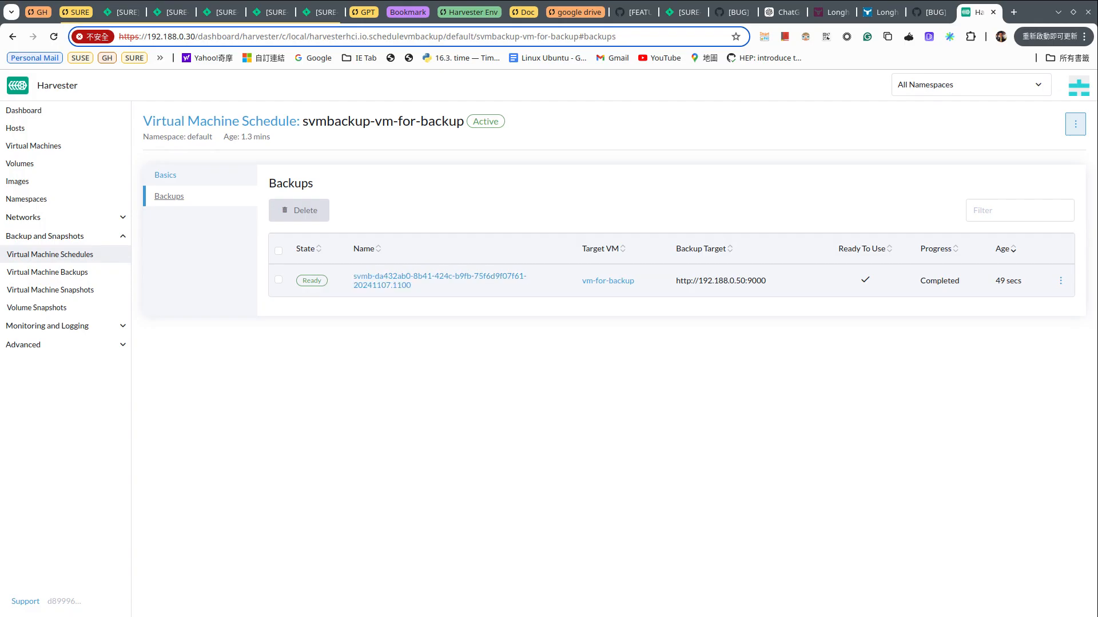
click(1061, 280)
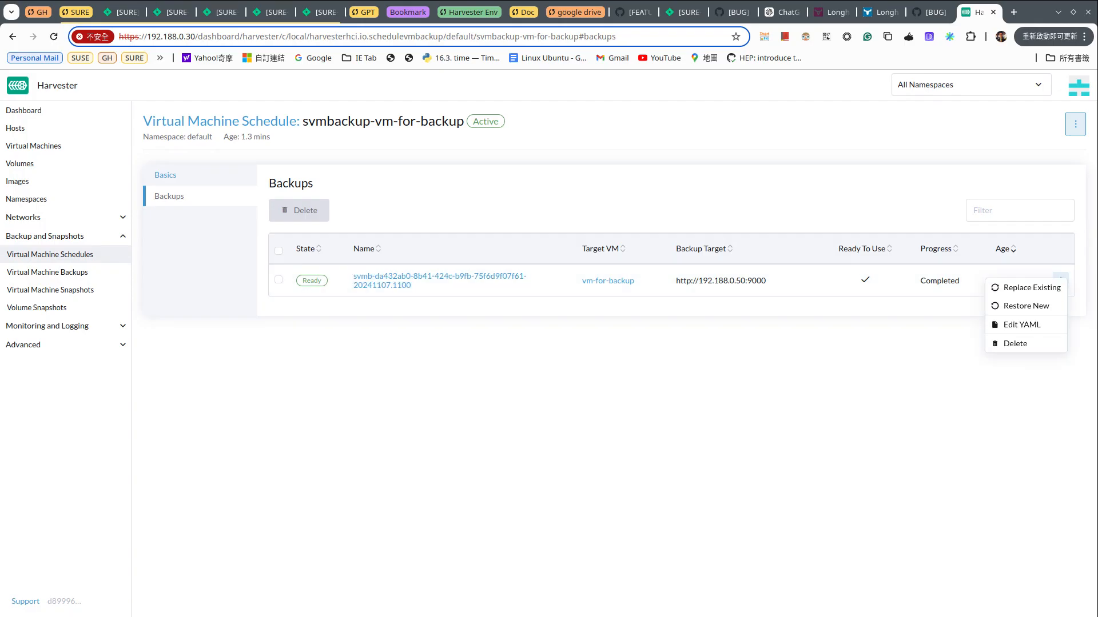
click(914, 366)
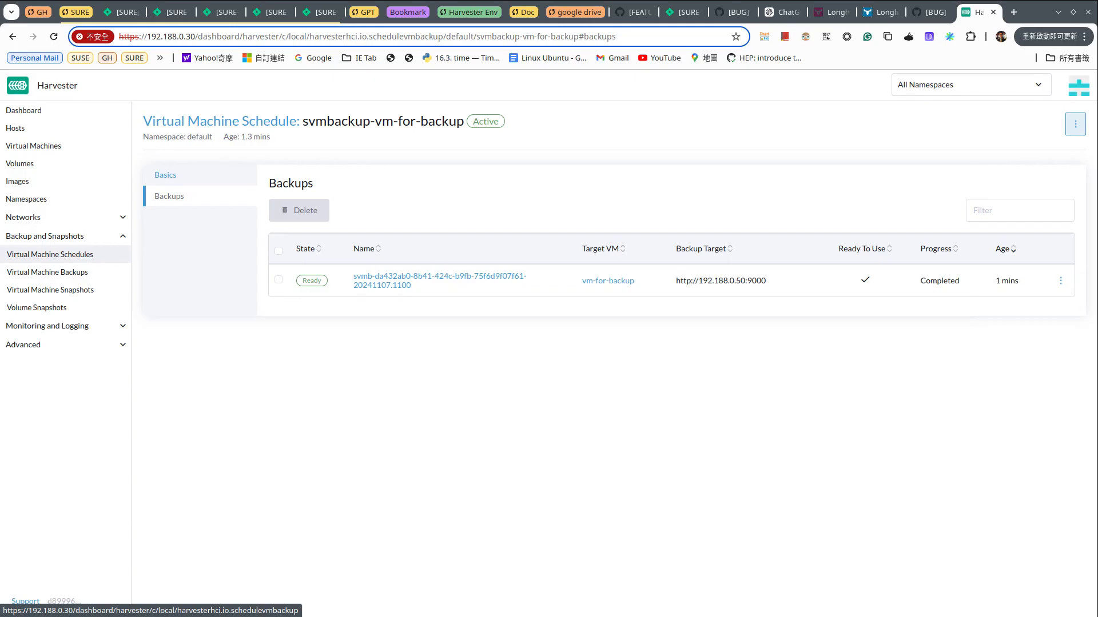
Step: Edit the svmbackup-vm-for-backup schedule, setting its cron expression to 2 * * * *, and save it
click(50, 254)
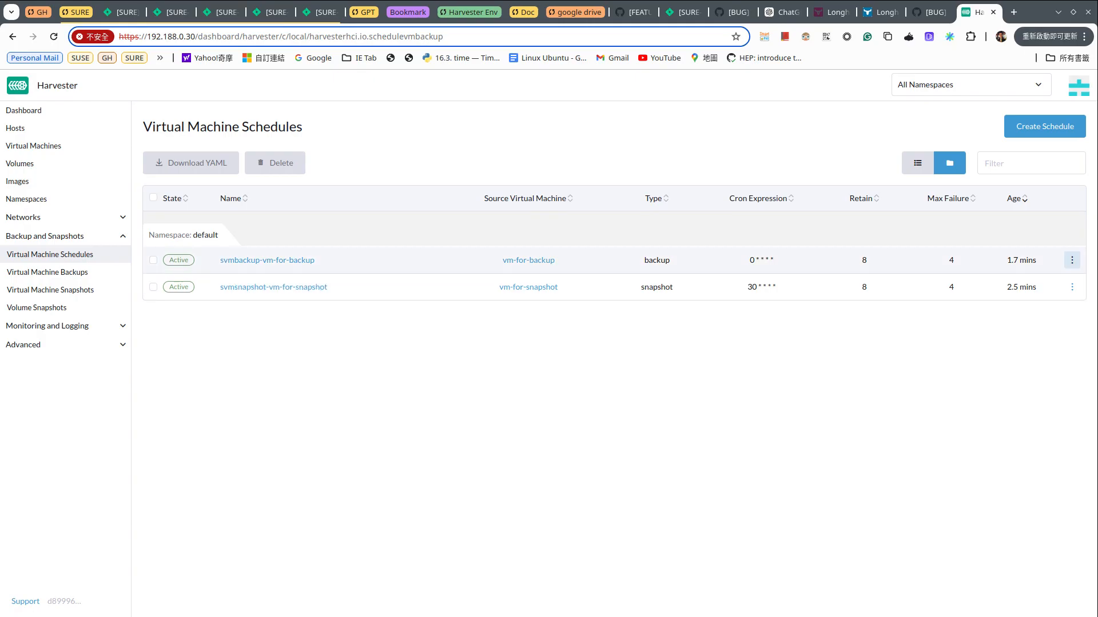
click(1071, 261)
click(1030, 284)
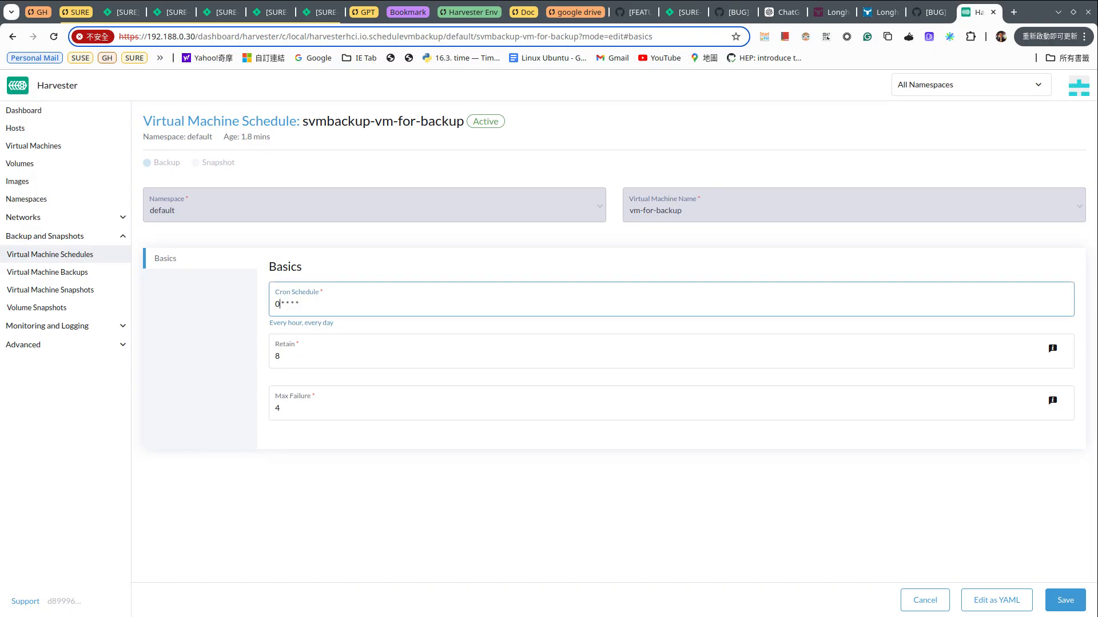
key(BackSpace)
text(2)
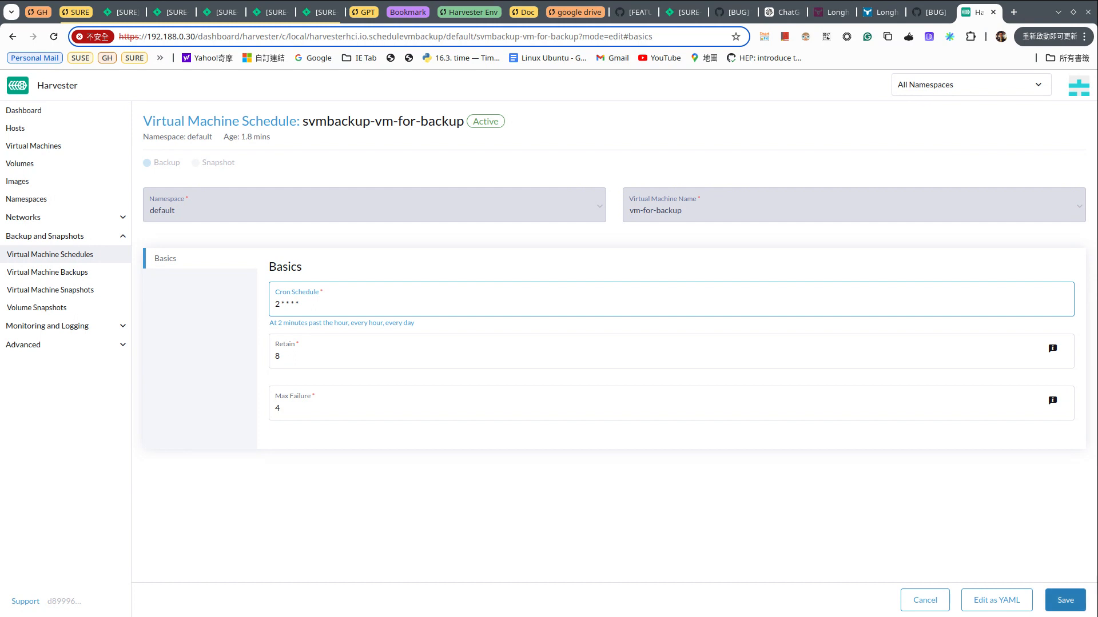
click(1065, 600)
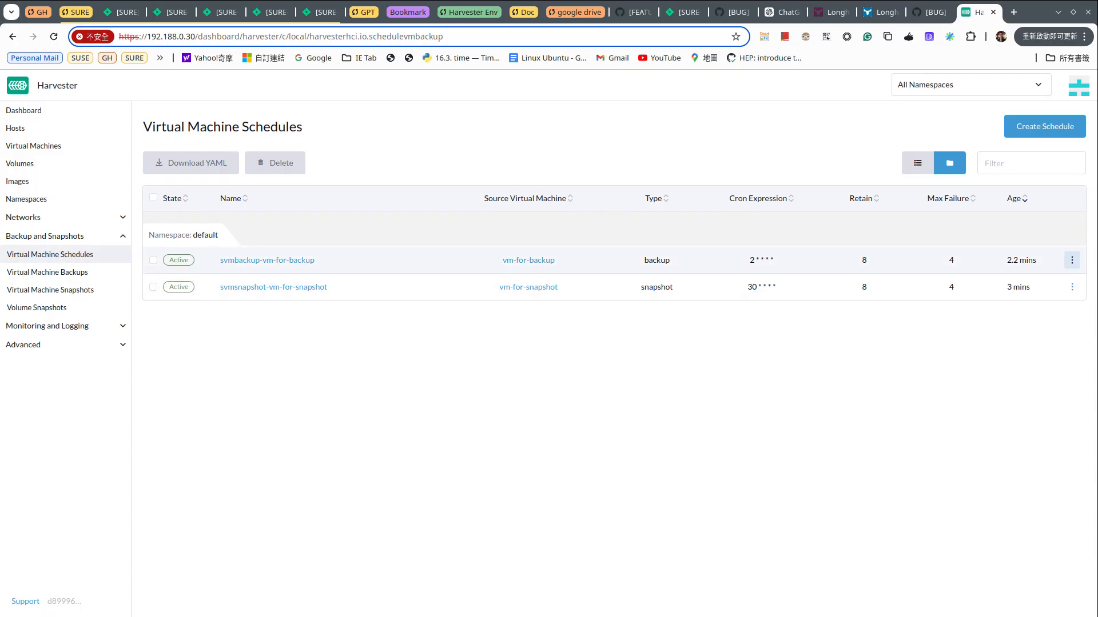
Step: Suspend the svmbackup-vm-for-backup schedule and resume it
click(1072, 260)
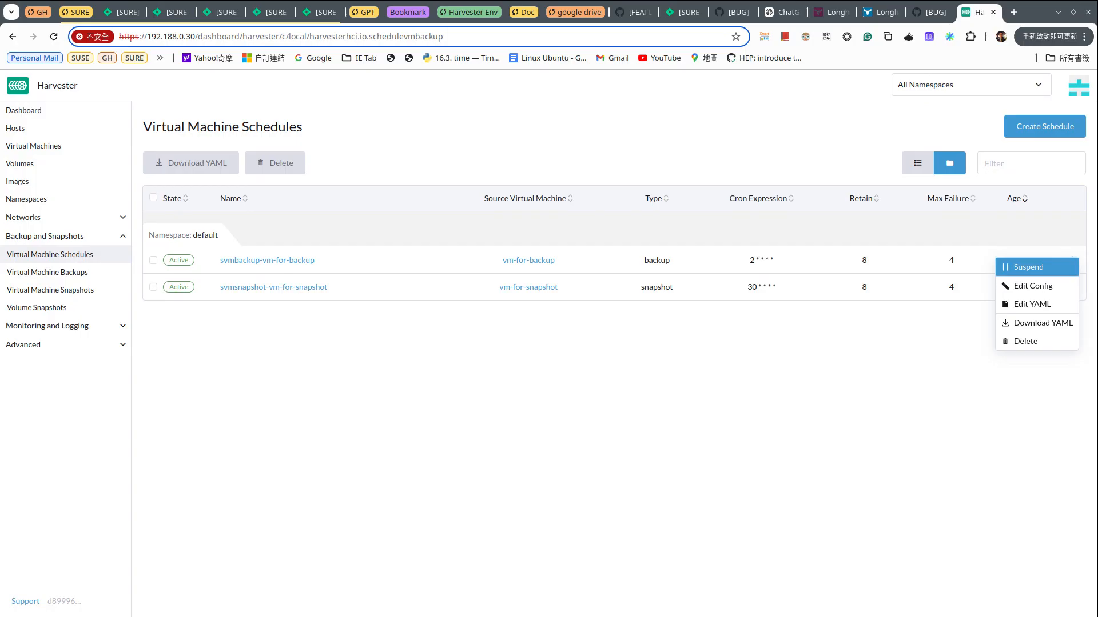
click(1029, 267)
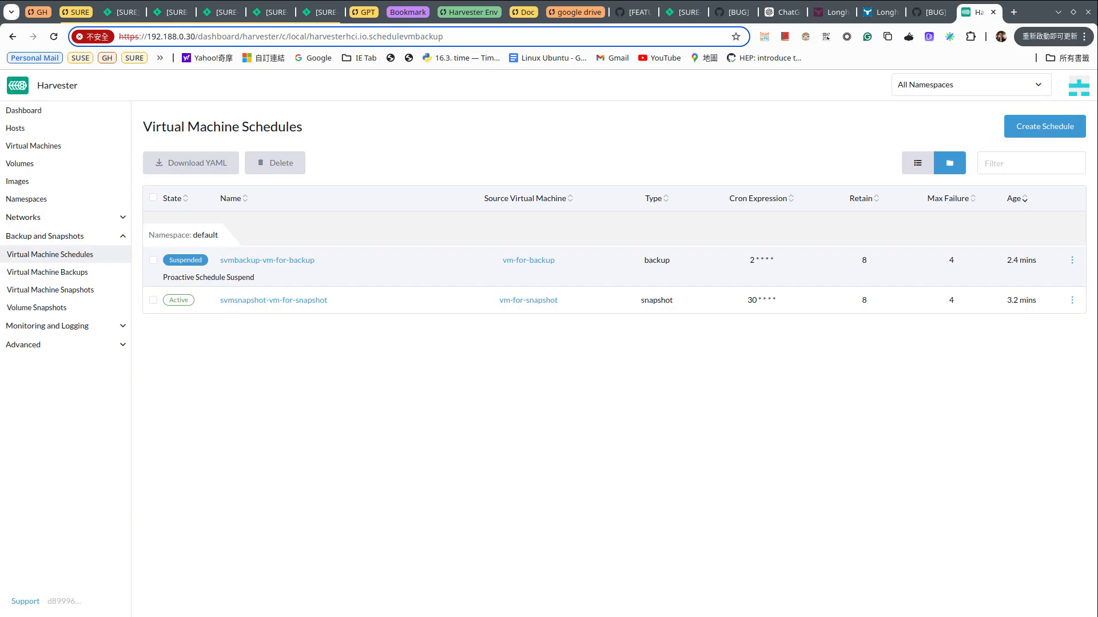
click(1072, 260)
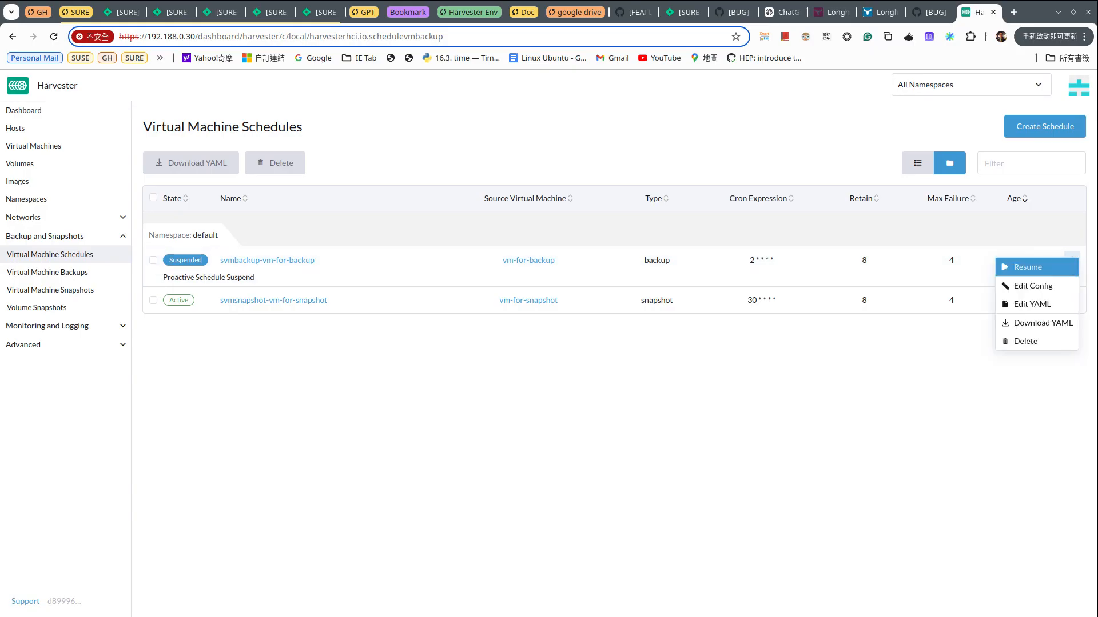
click(1036, 267)
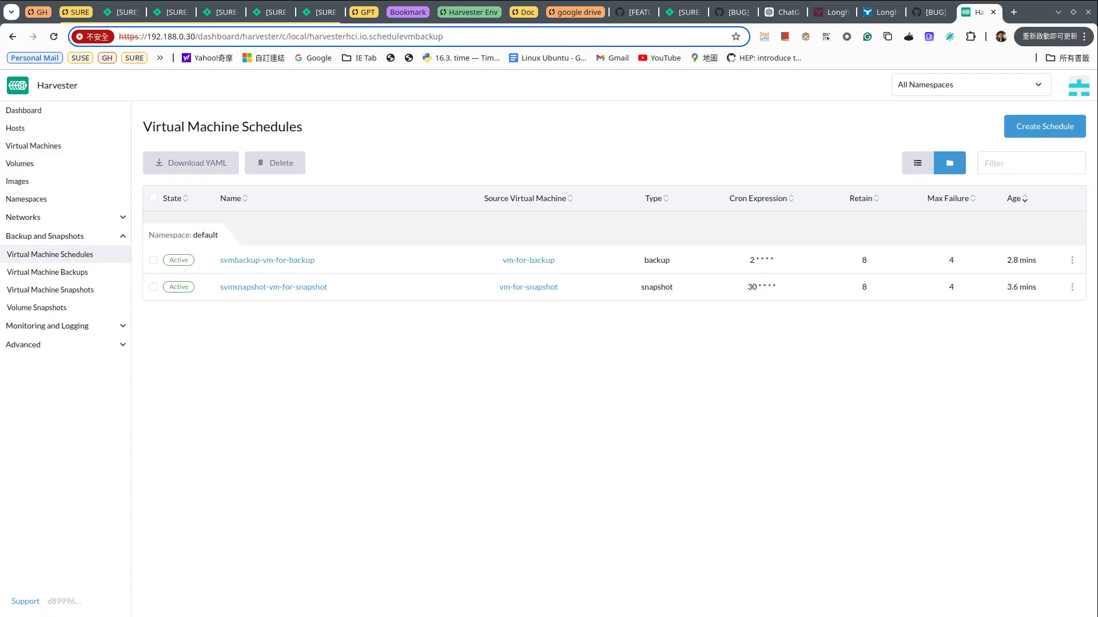
Step: Review the svmbackup-vm-for-backup schedule's list of backups for runs made under the edited schedule
click(267, 260)
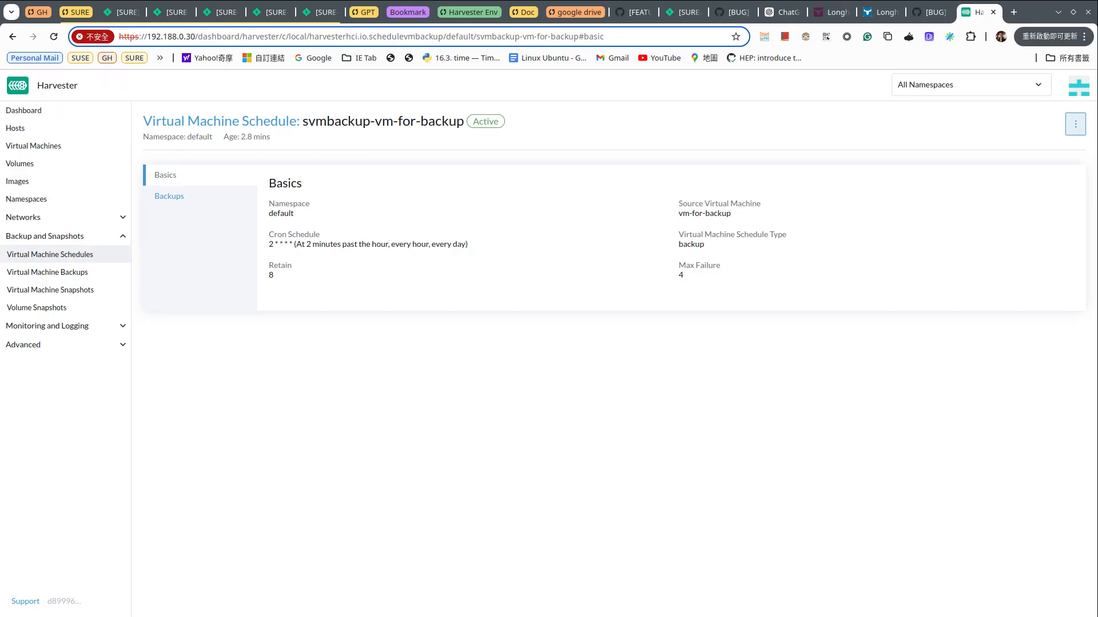
click(168, 196)
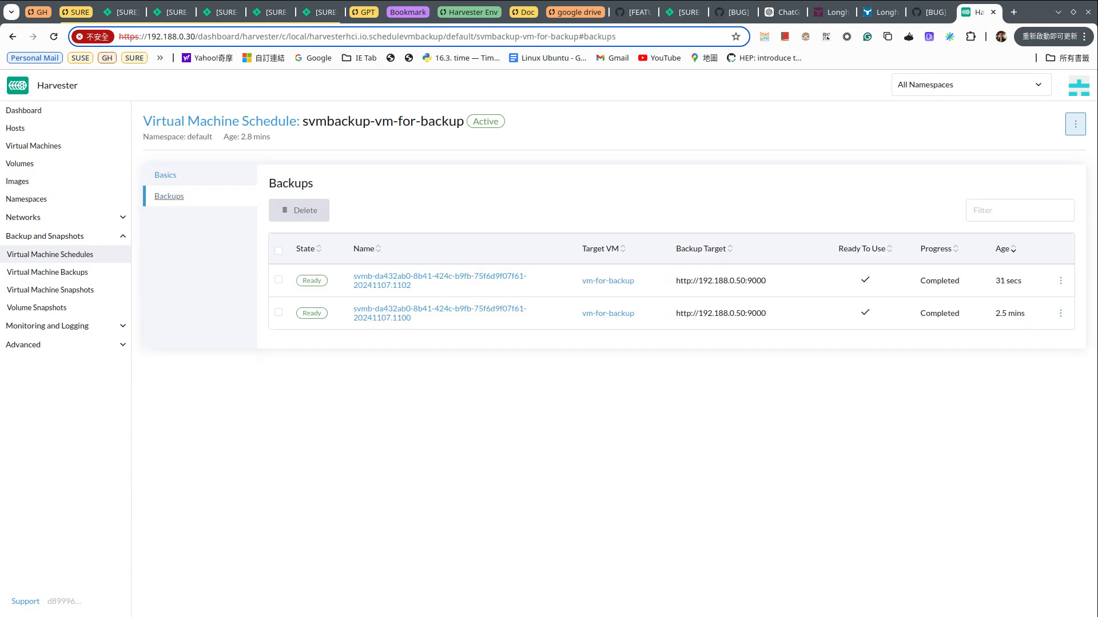